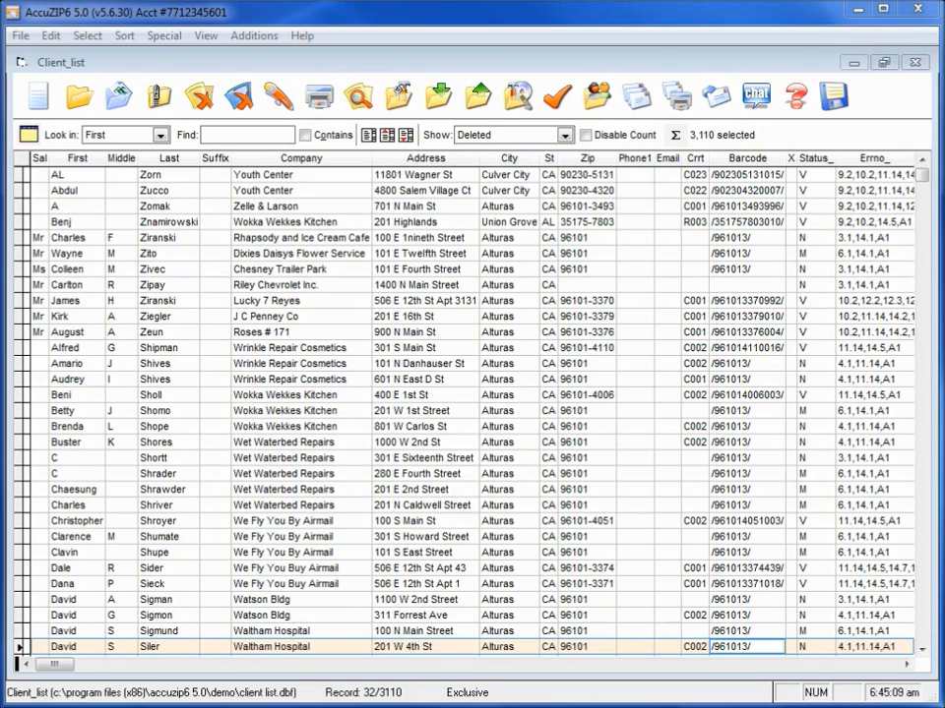
- Mark the eight consecutive records from the second Youth Center row through Lucky 7 Reyes as deleted
click(24, 190)
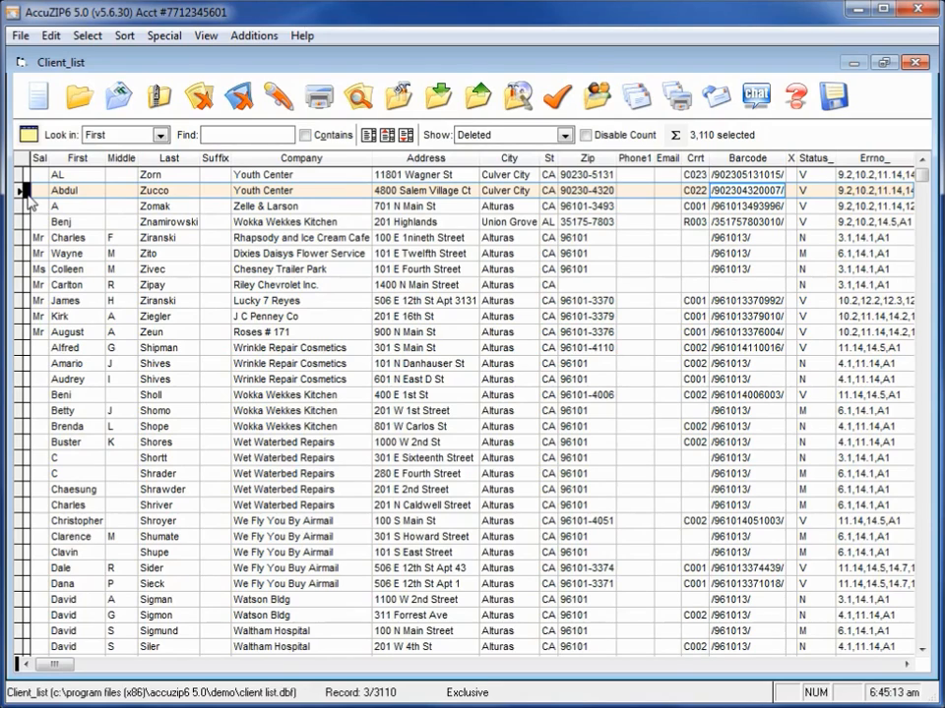
click(25, 206)
click(22, 221)
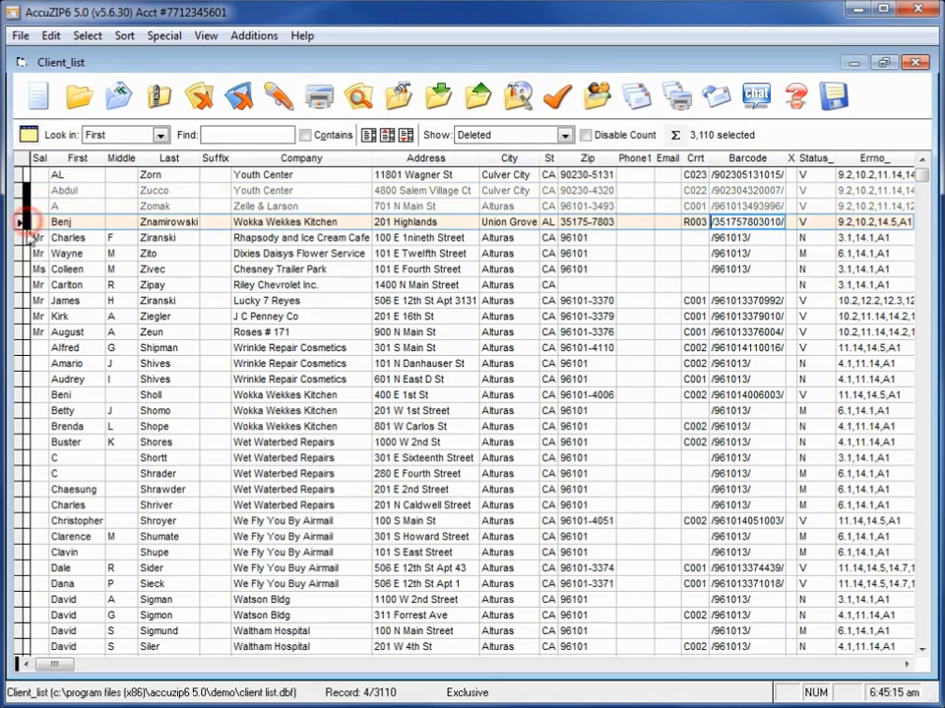
click(22, 221)
click(22, 237)
click(22, 253)
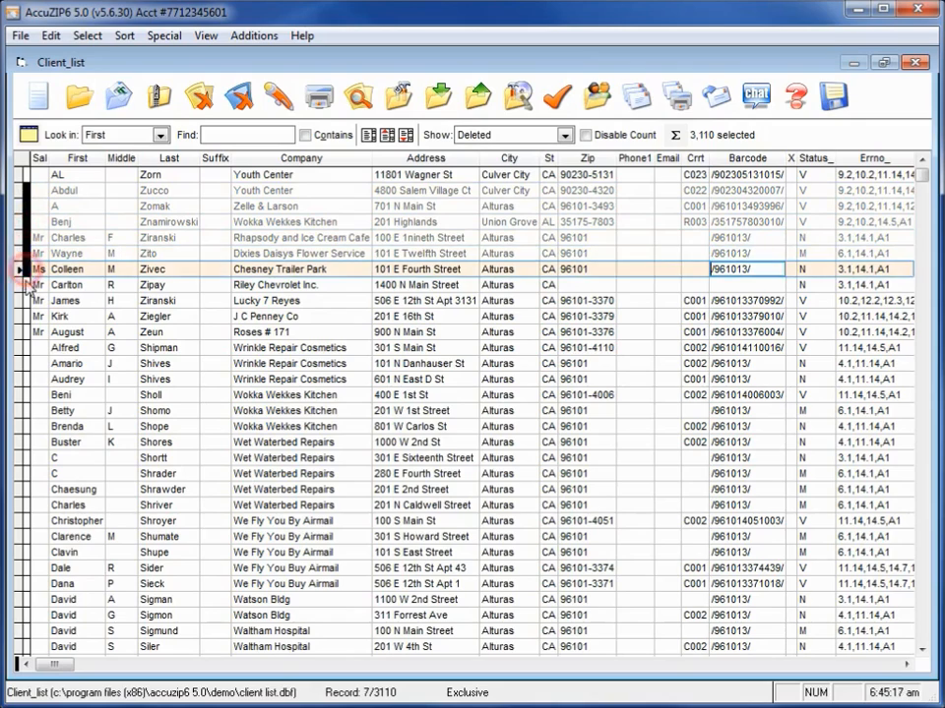
click(22, 268)
click(22, 284)
click(22, 300)
click(251, 191)
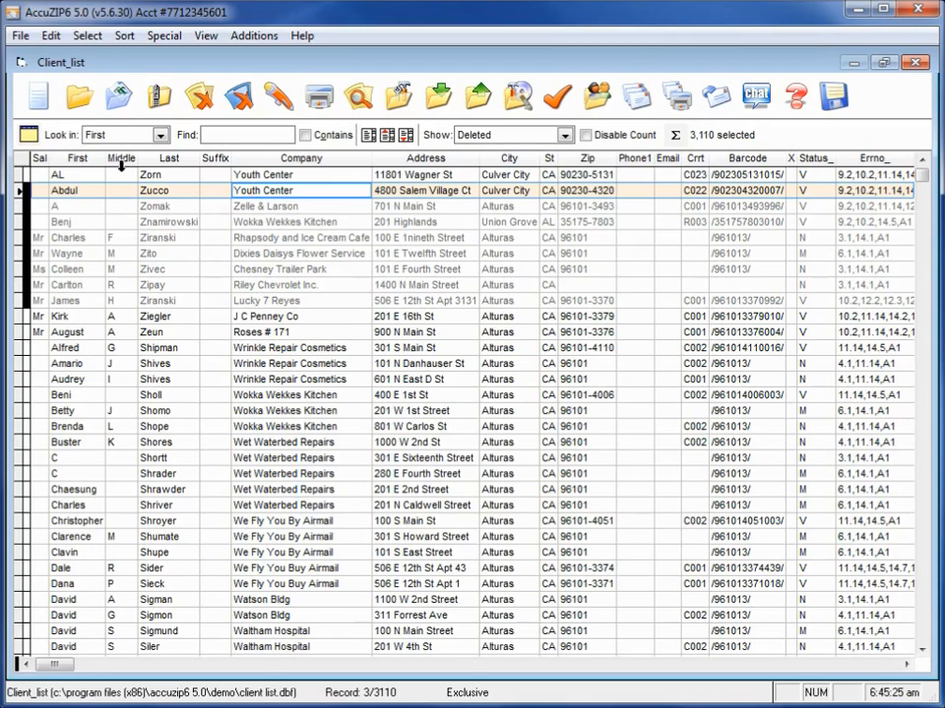
- Recall all records marked as deleted in the client list
click(52, 35)
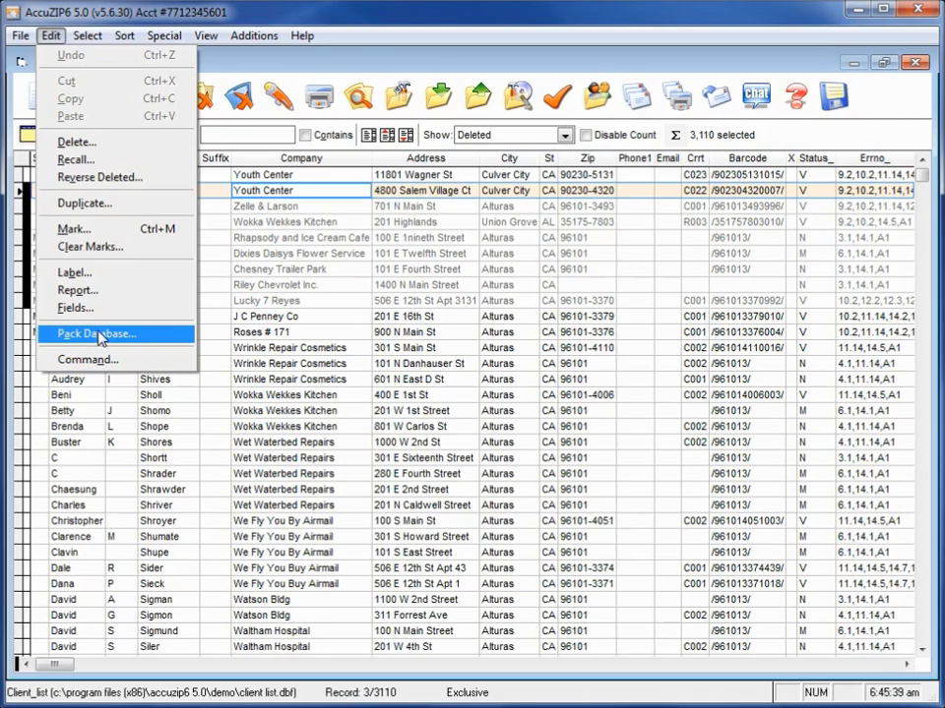
click(108, 162)
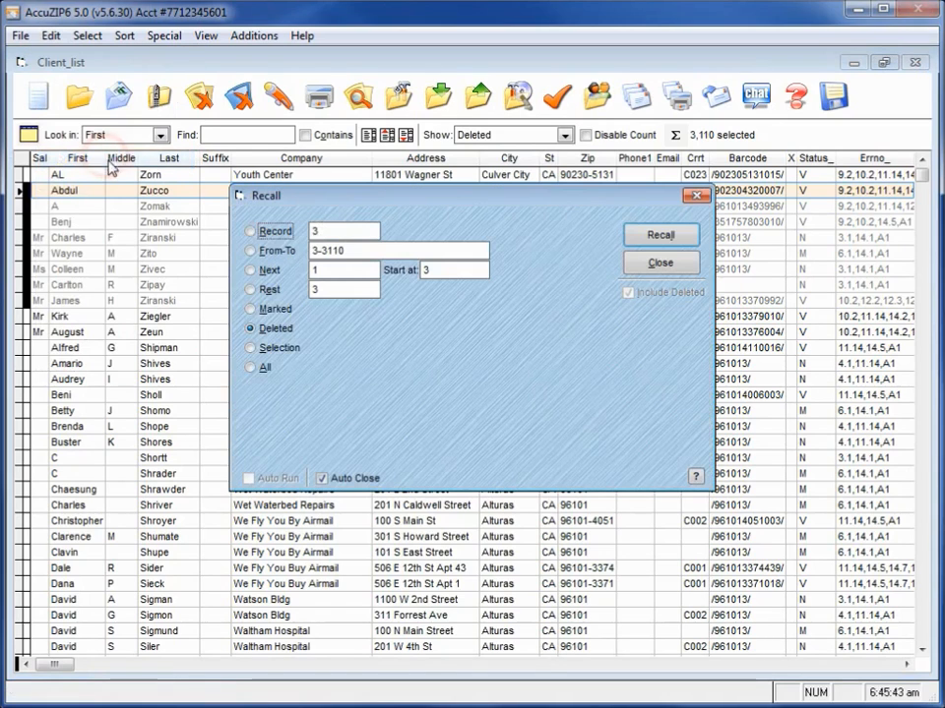
click(677, 239)
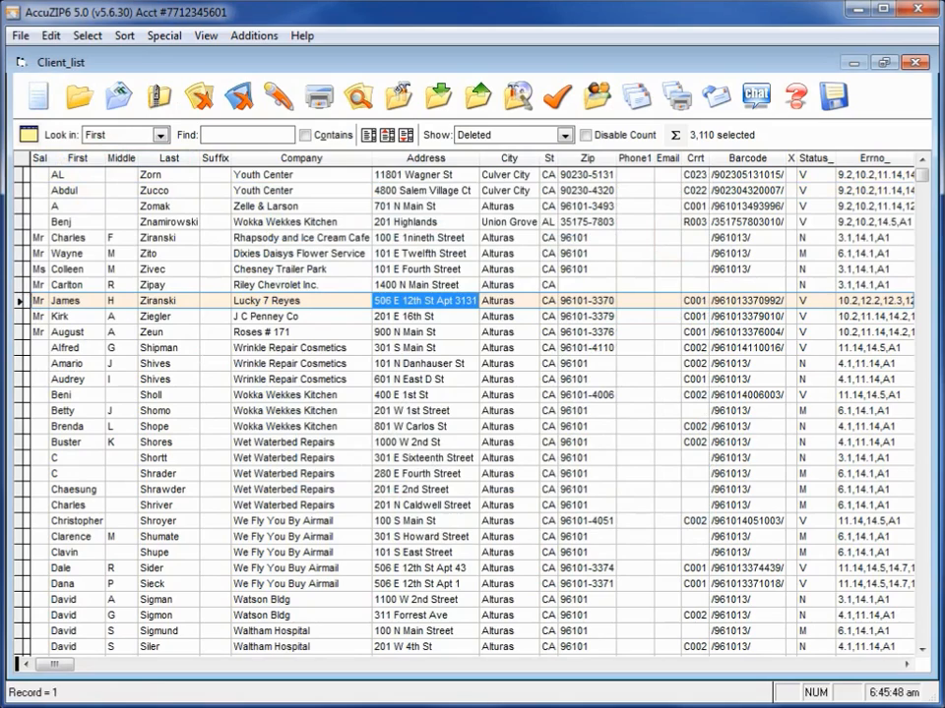
click(352, 460)
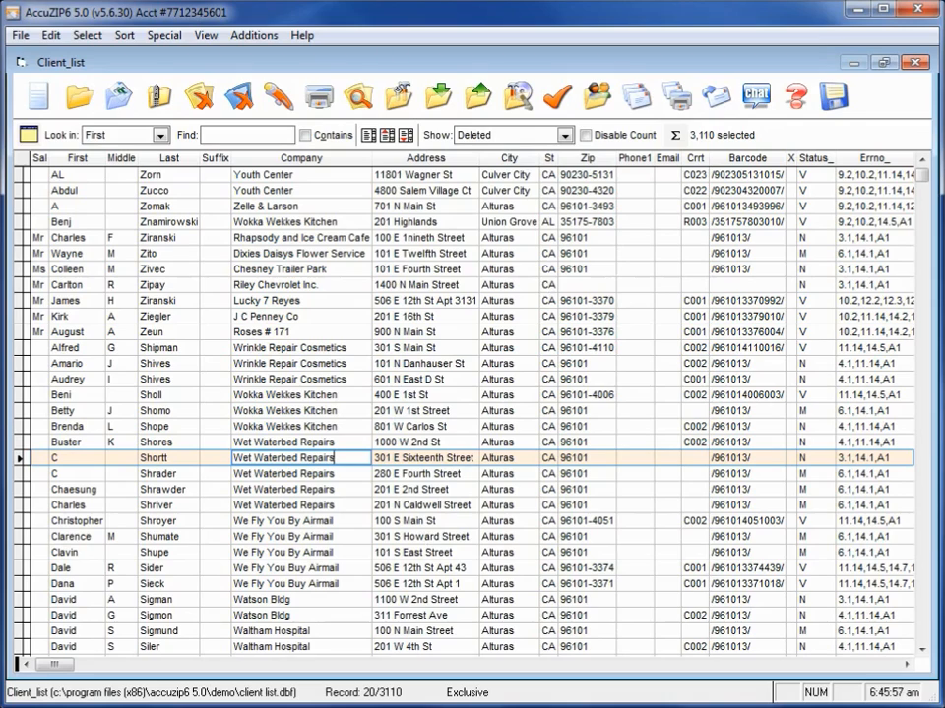
- Open the duplicate search setup and set the priority record to Most Information
click(599, 97)
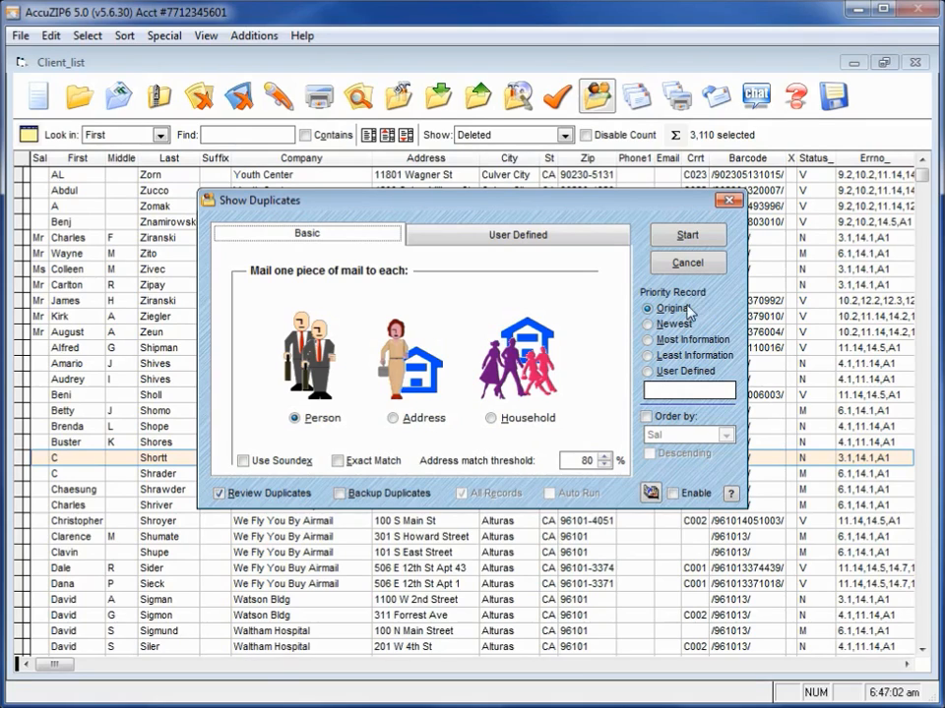
click(681, 309)
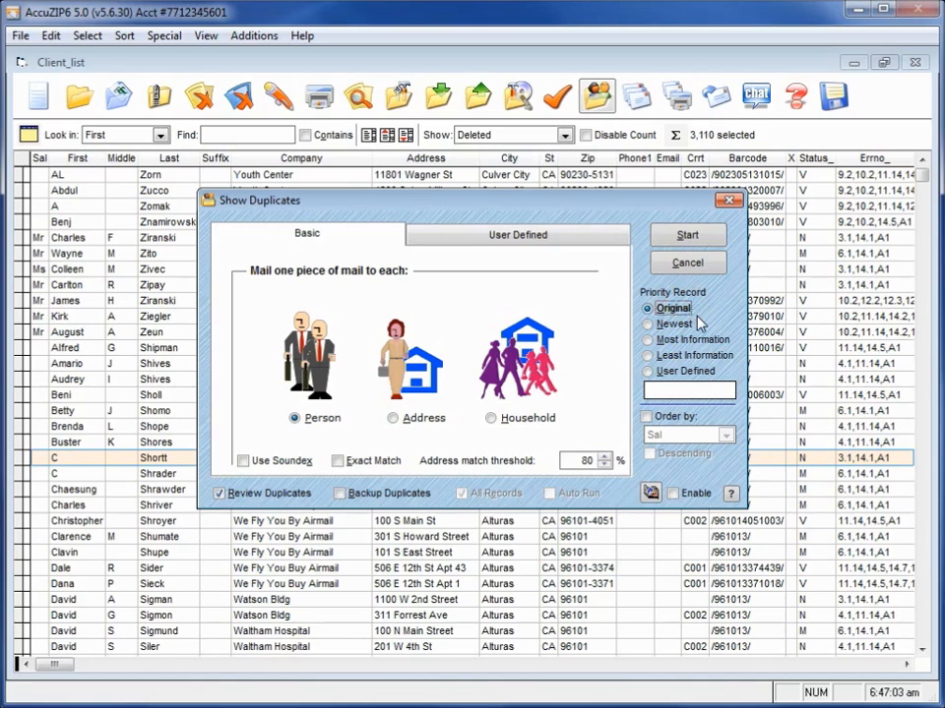
click(685, 326)
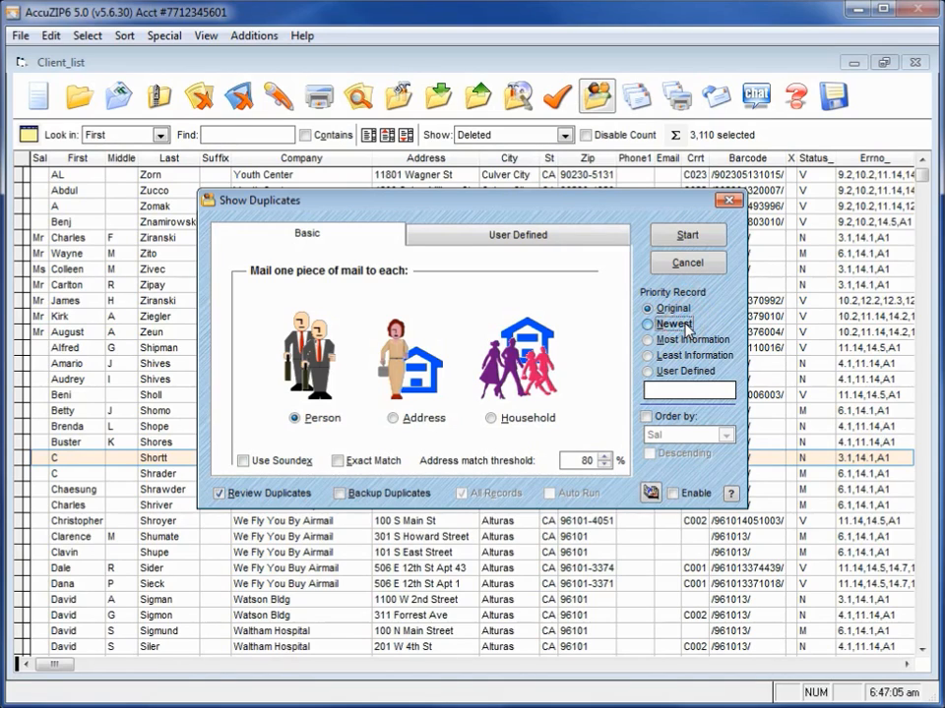
click(686, 326)
click(695, 341)
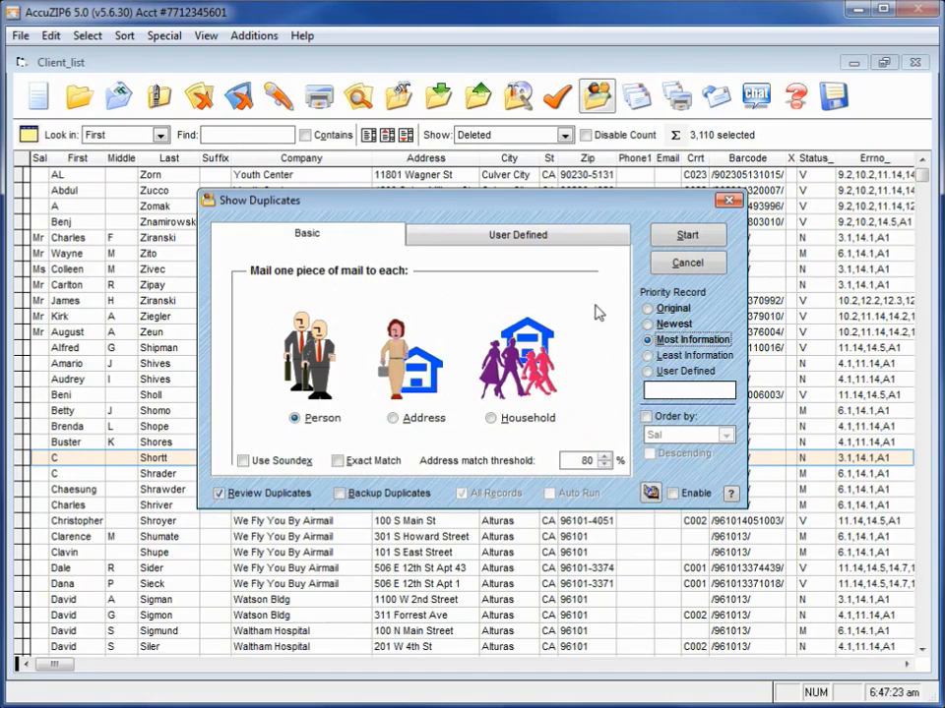
- Remove all existing fields from the user-defined matchcode
click(596, 242)
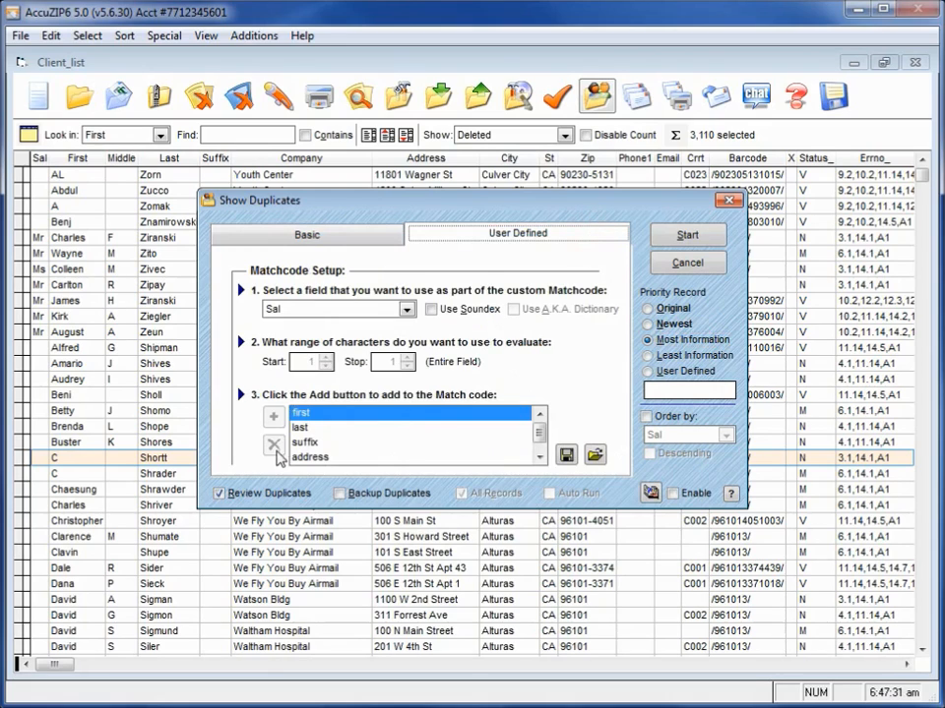
click(274, 445)
click(274, 444)
click(273, 444)
click(273, 445)
click(274, 445)
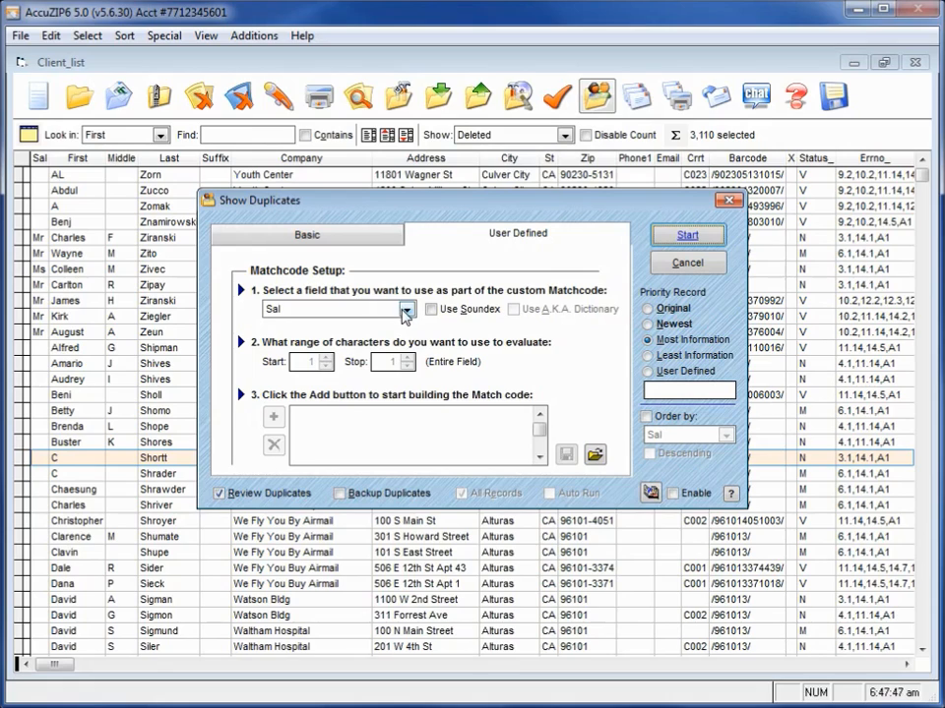
- Add the entire First and Last fields to the custom matchcode
click(406, 310)
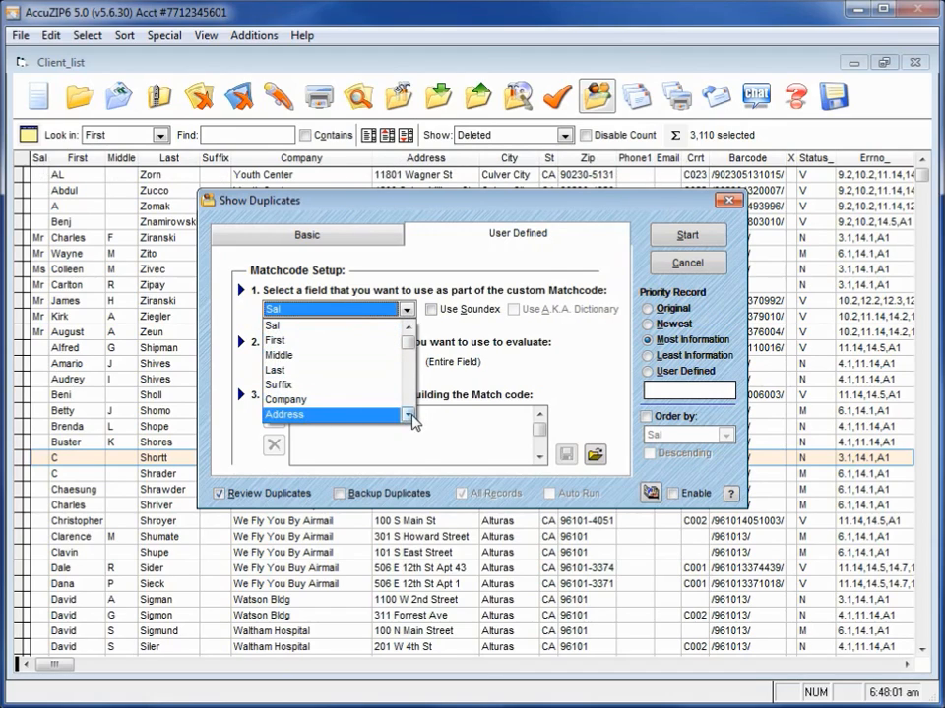
click(409, 415)
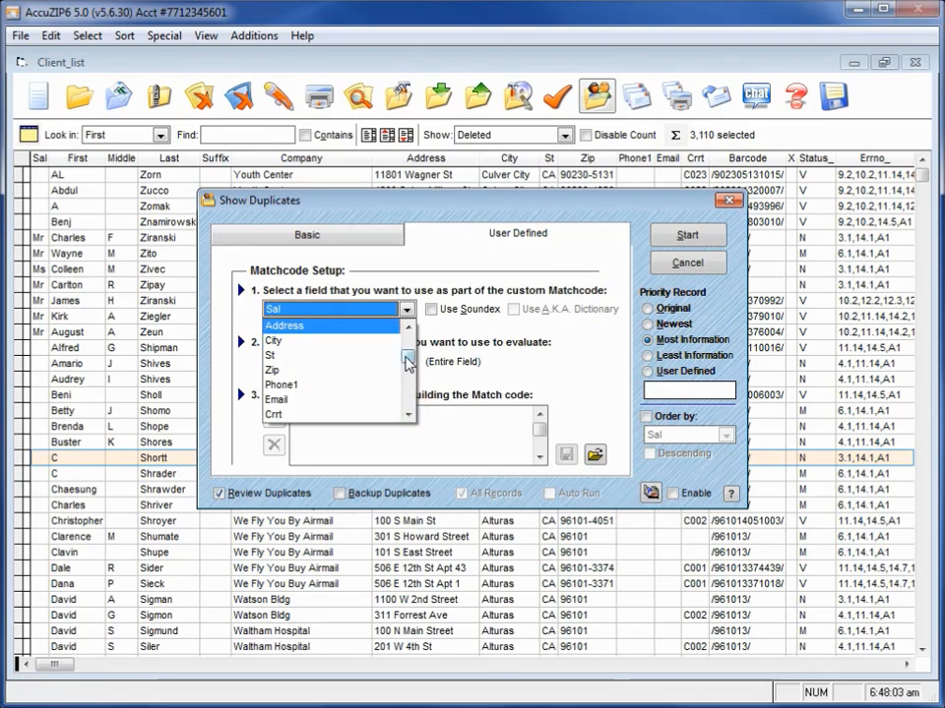
drag(410, 358, 416, 337)
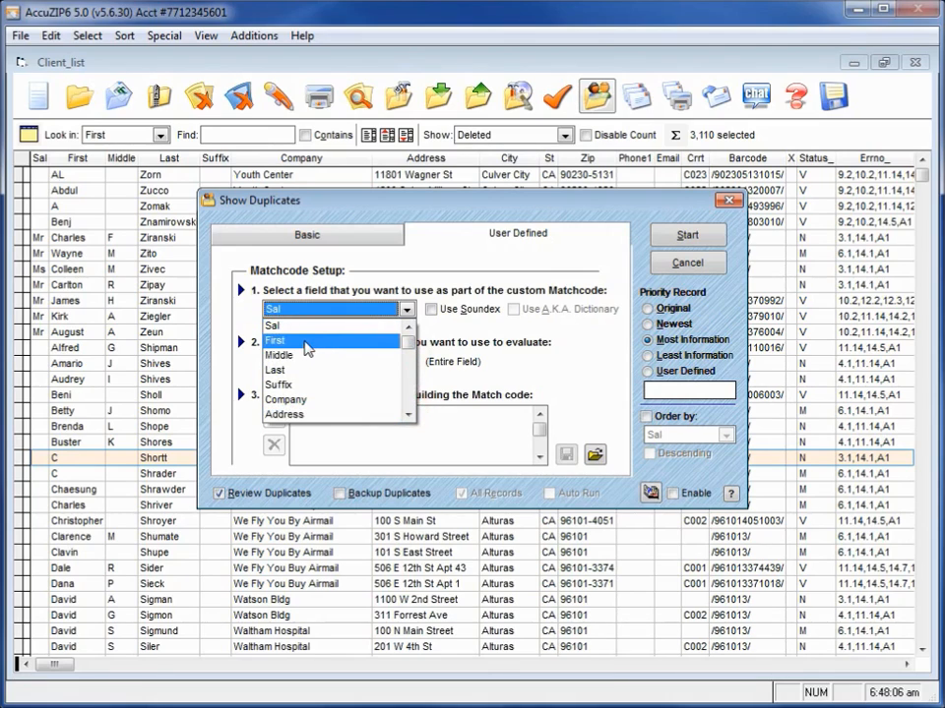
click(305, 342)
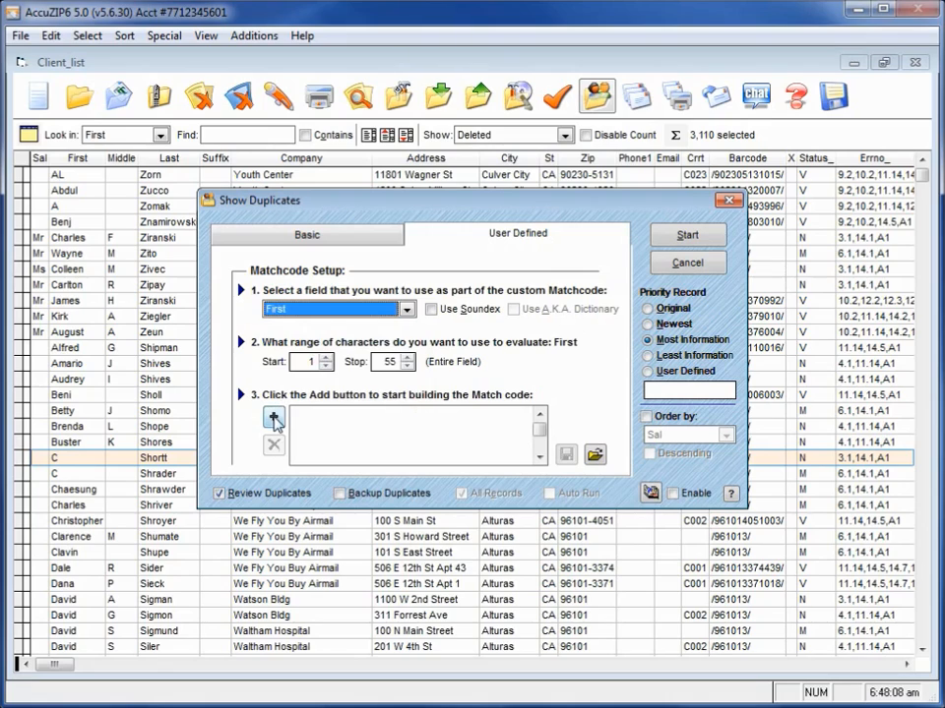
click(274, 415)
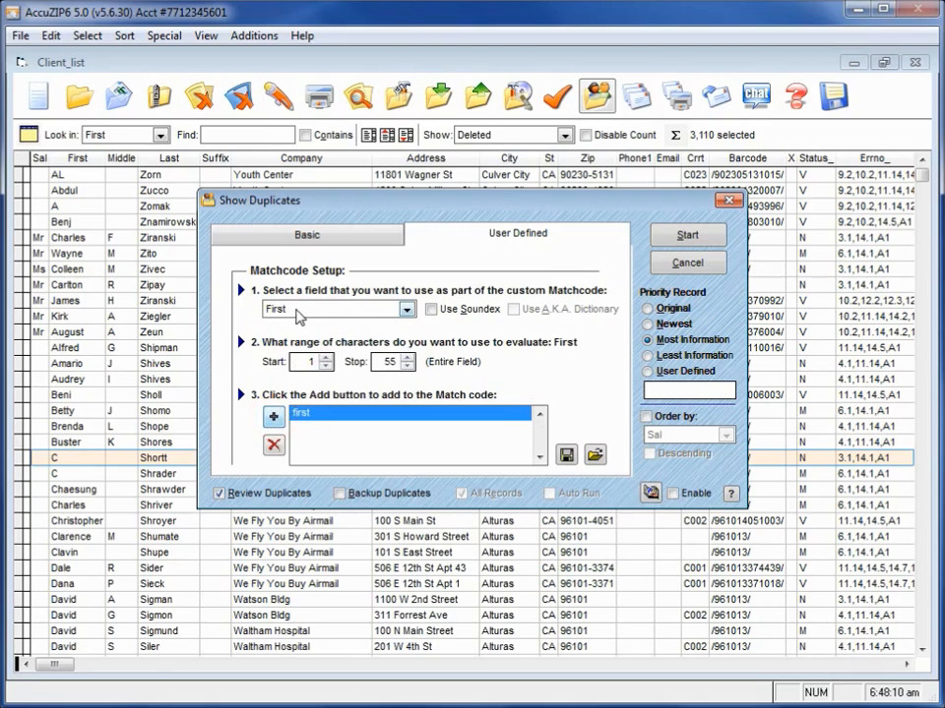
click(388, 309)
click(293, 357)
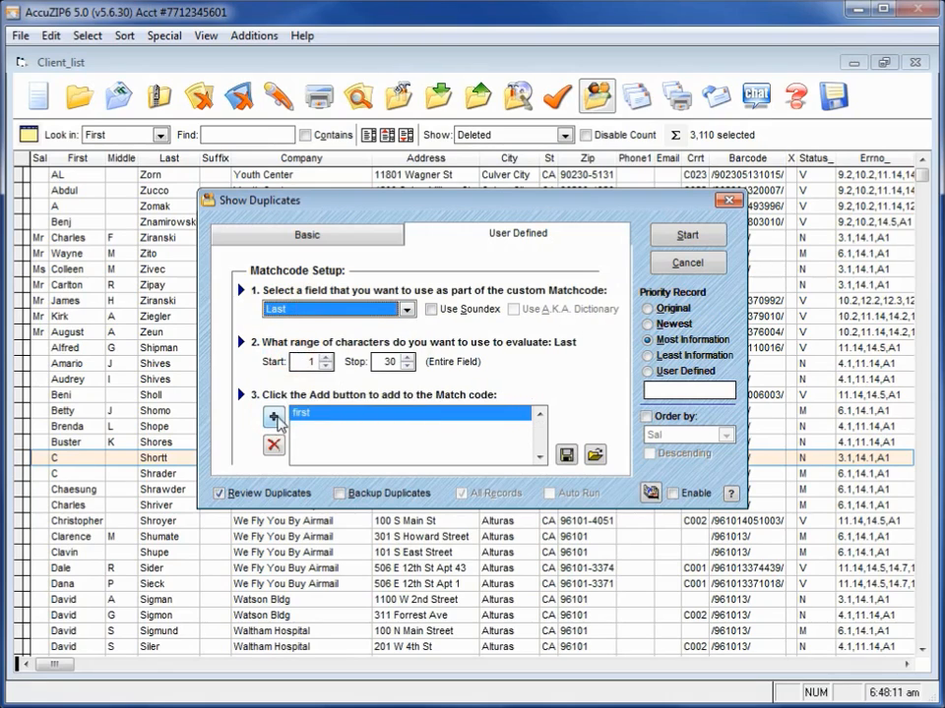
click(278, 417)
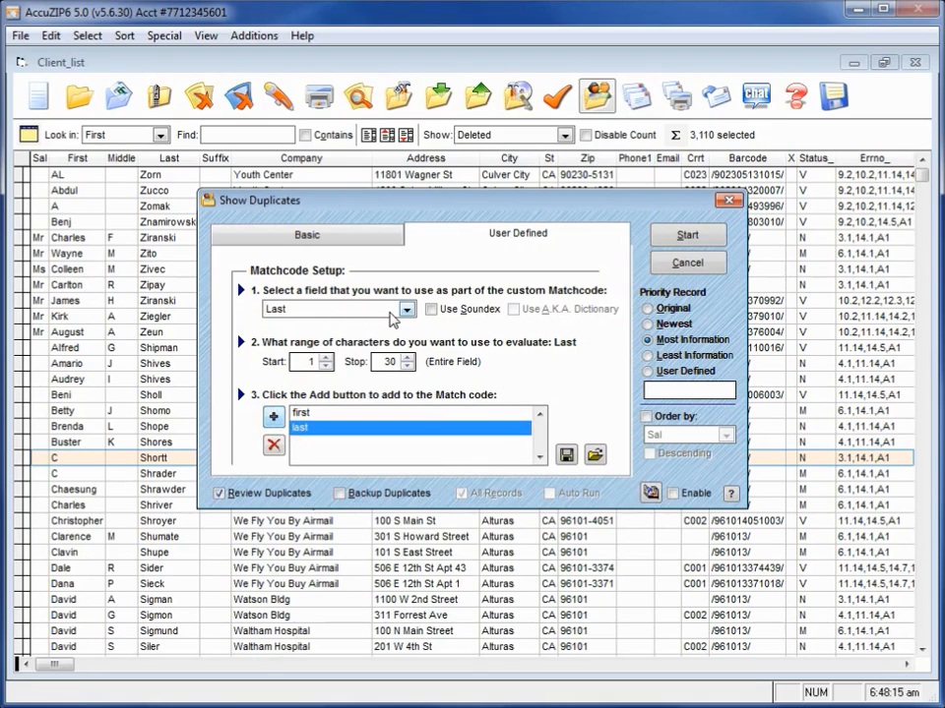
- Add the entire Suffix and Address fields to the custom matchcode
click(393, 311)
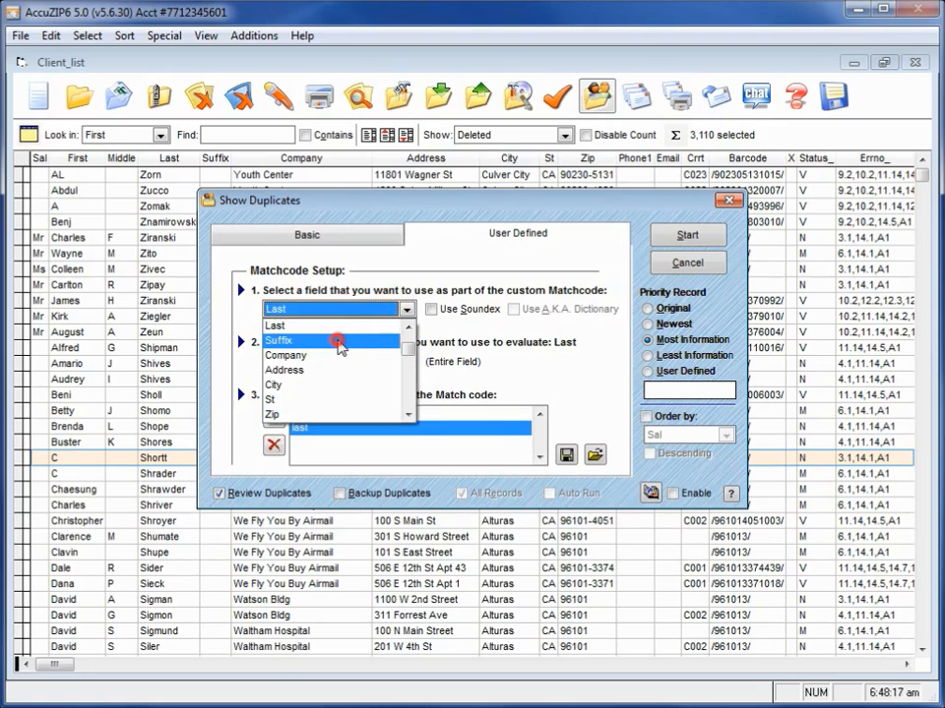
click(338, 341)
click(273, 417)
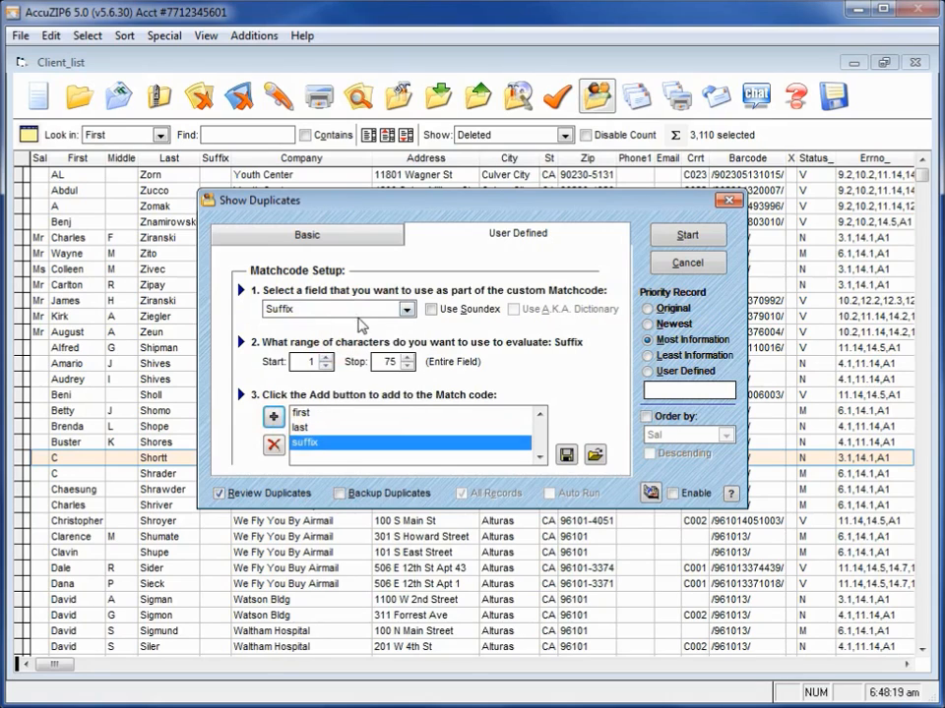
click(359, 312)
click(337, 356)
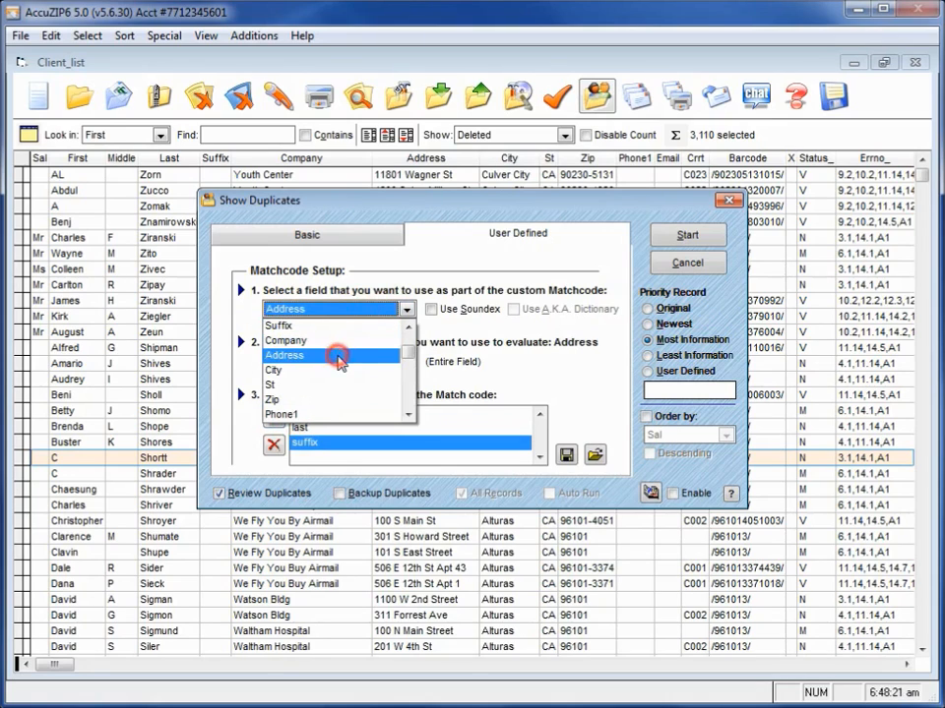
click(273, 417)
- Add the entire Zip field to the custom matchcode and review the list of matchcode fields
click(404, 310)
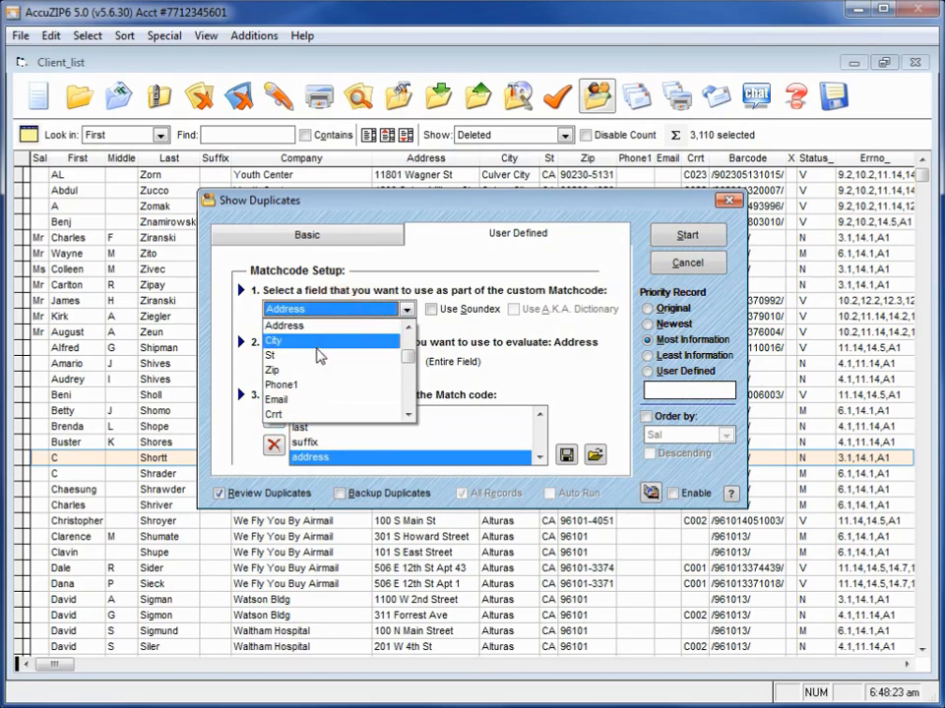
click(312, 370)
click(276, 418)
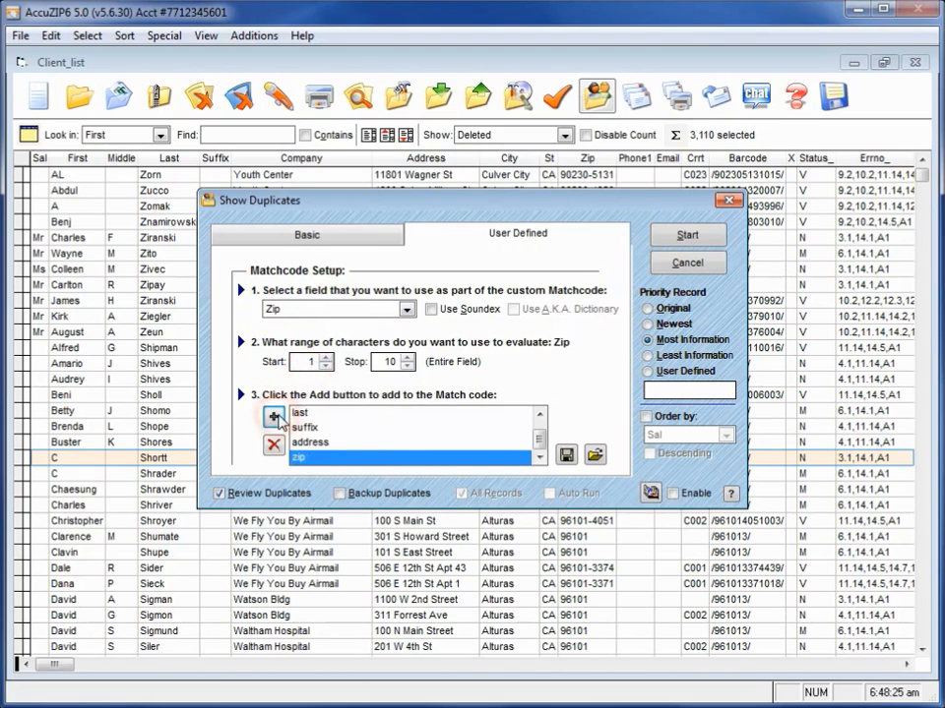
click(544, 415)
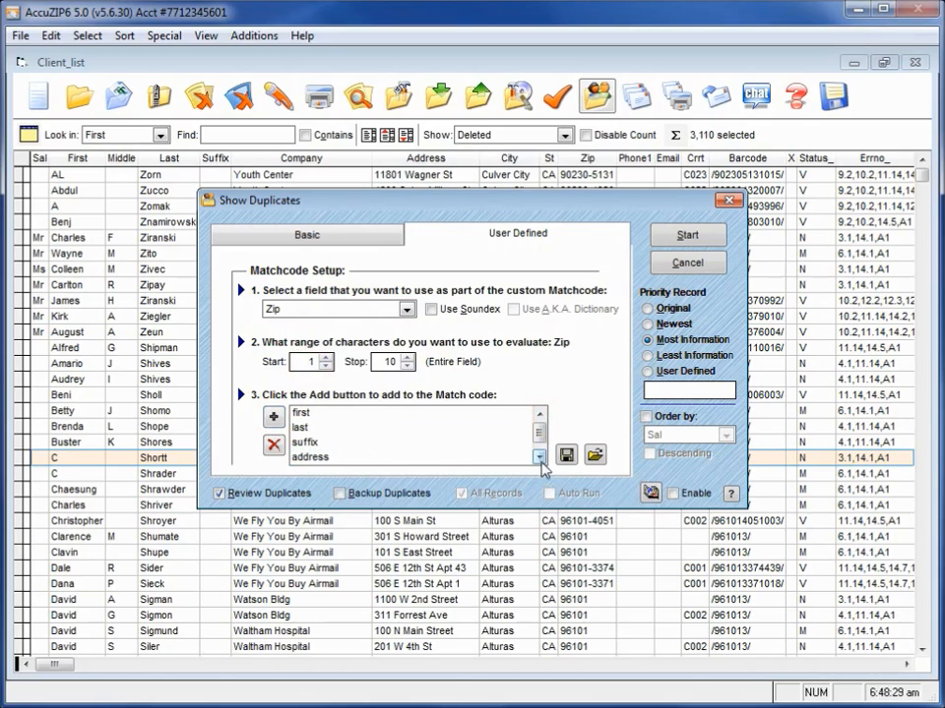
click(540, 457)
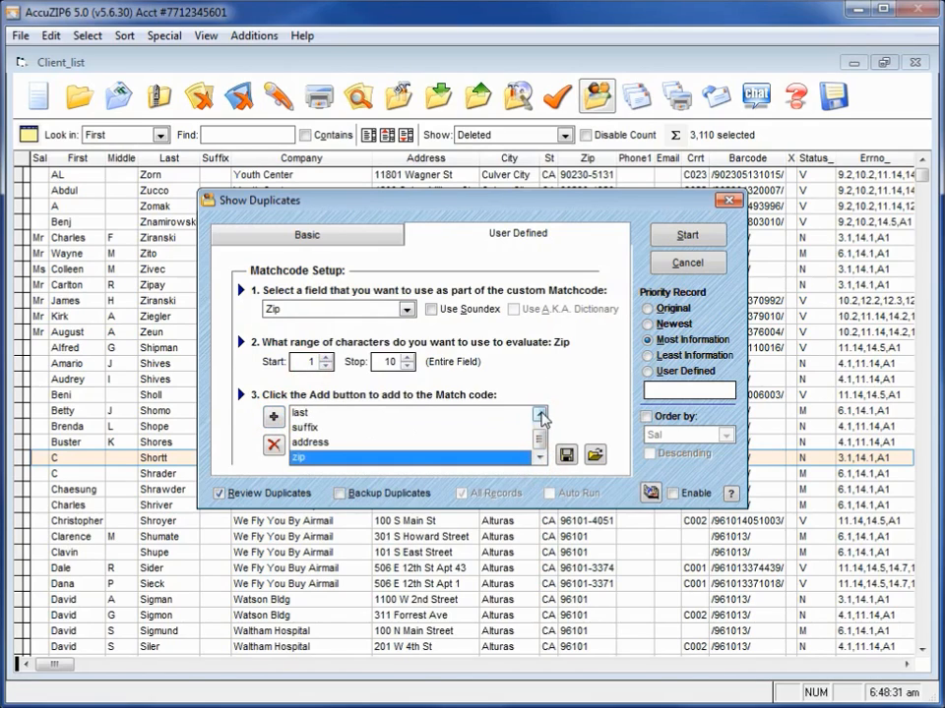
click(540, 416)
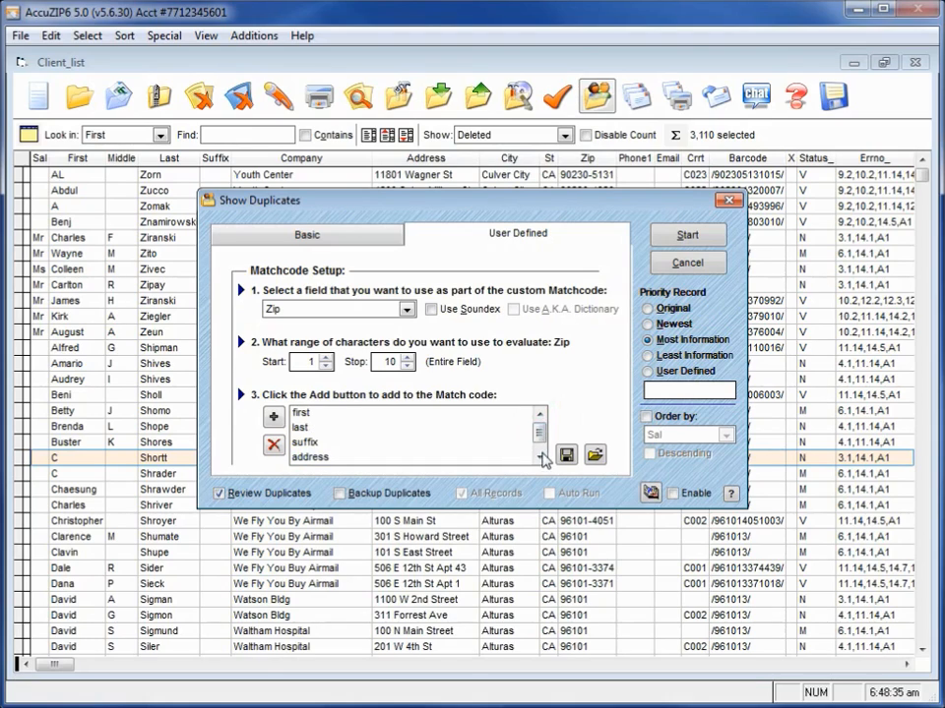
click(539, 457)
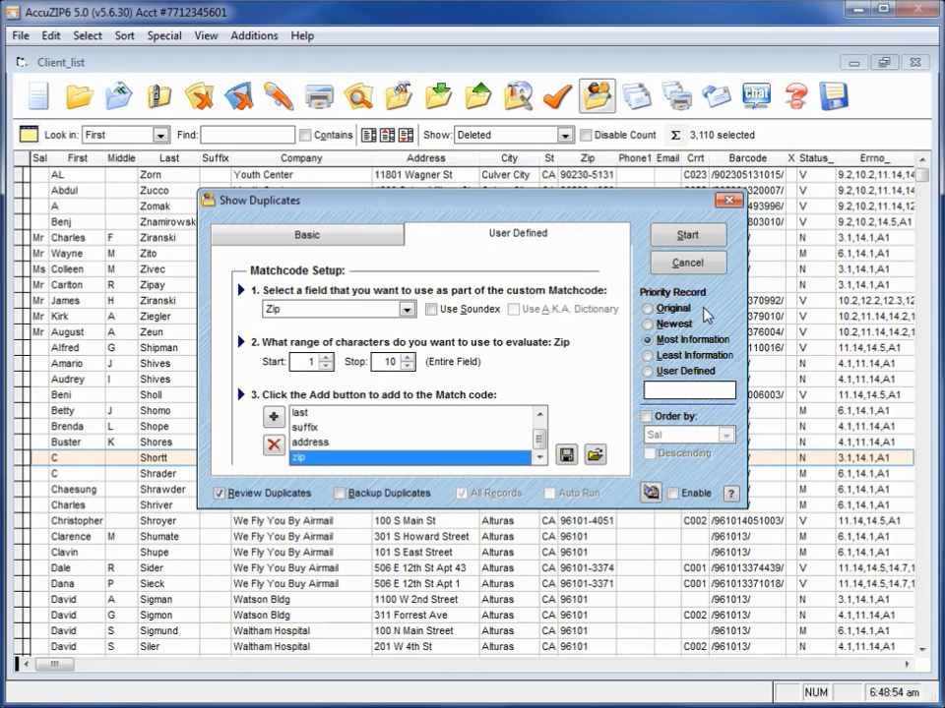
- Set the priority record to Newest and order the records by the Email field
click(649, 325)
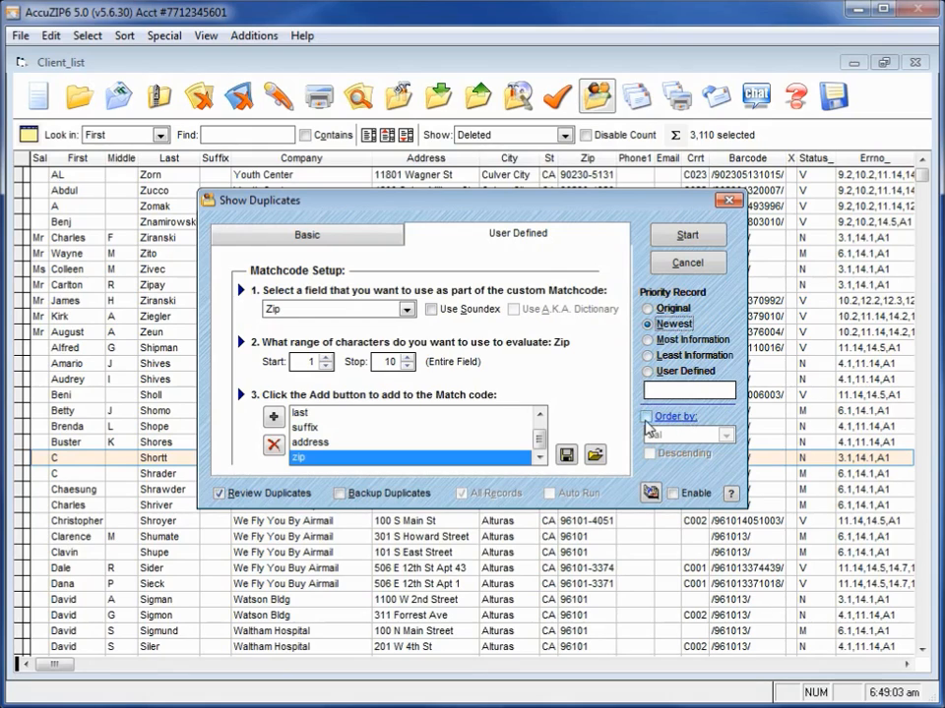
click(647, 418)
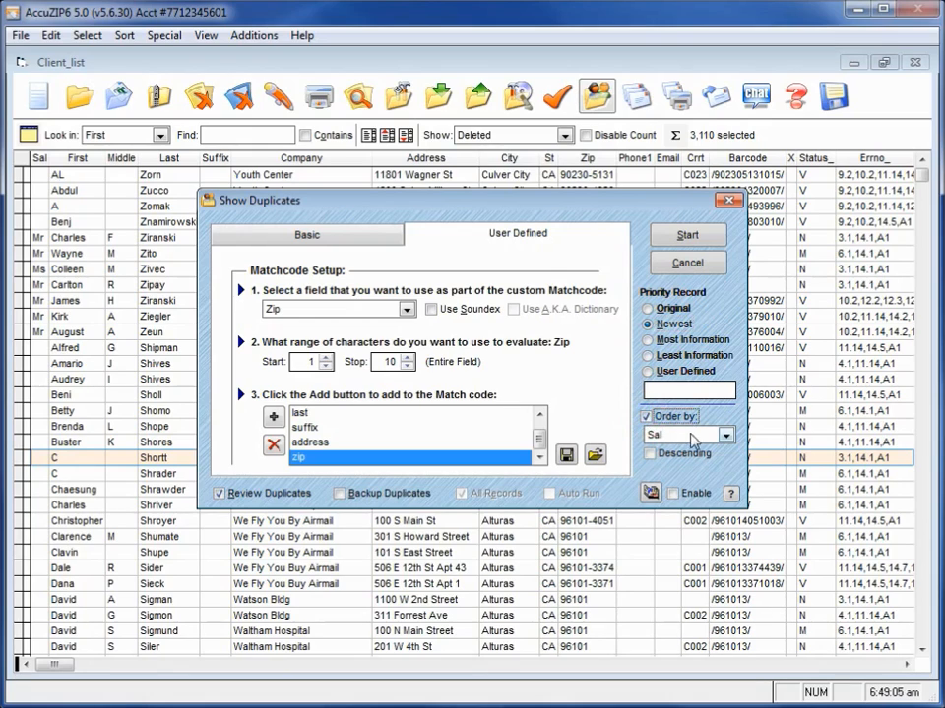
click(724, 434)
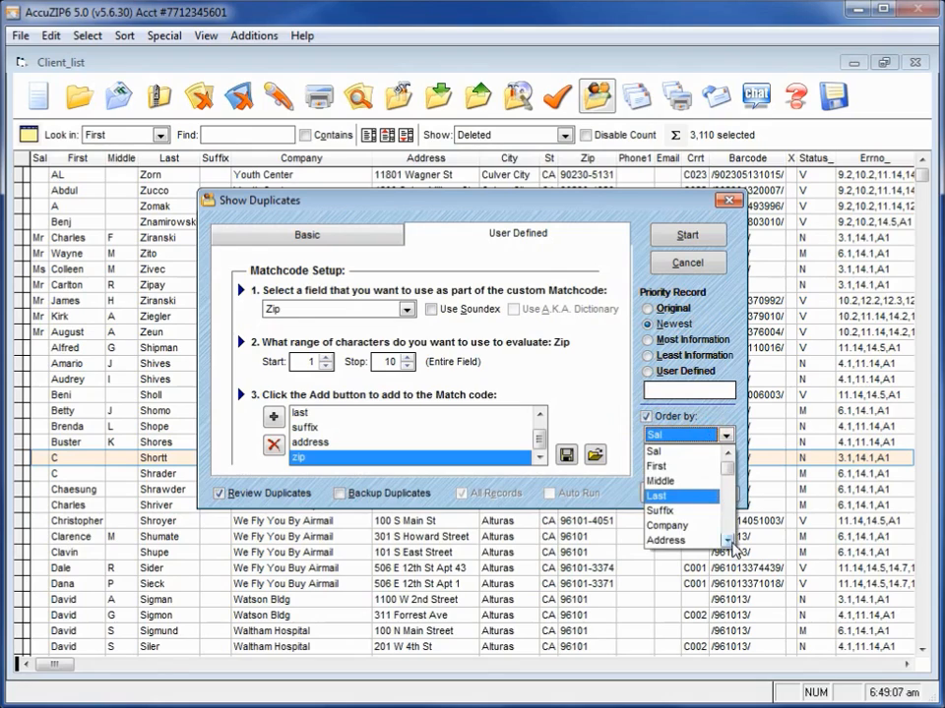
scroll(728, 541, down, 7)
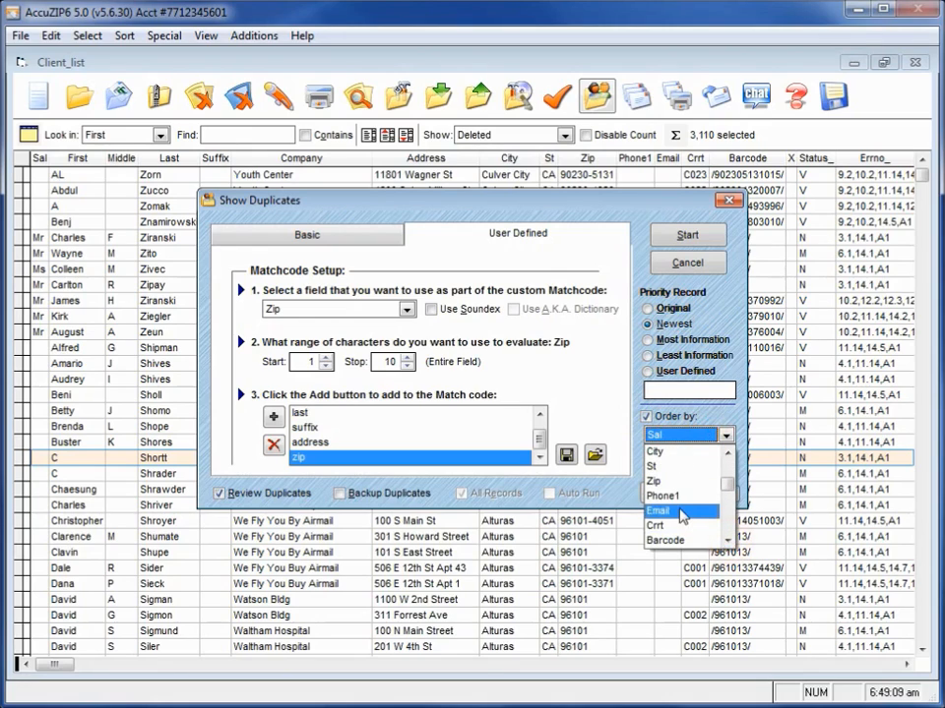
click(689, 512)
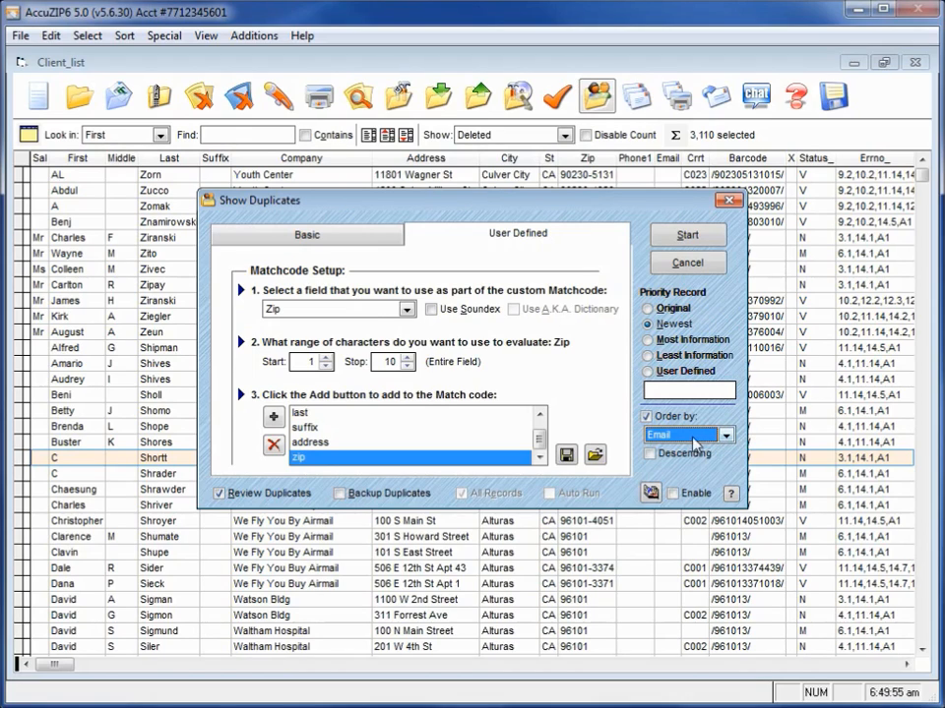
- Run the user-defined duplicate search, maximize the duplicate records window and fit all columns to their contents
click(711, 236)
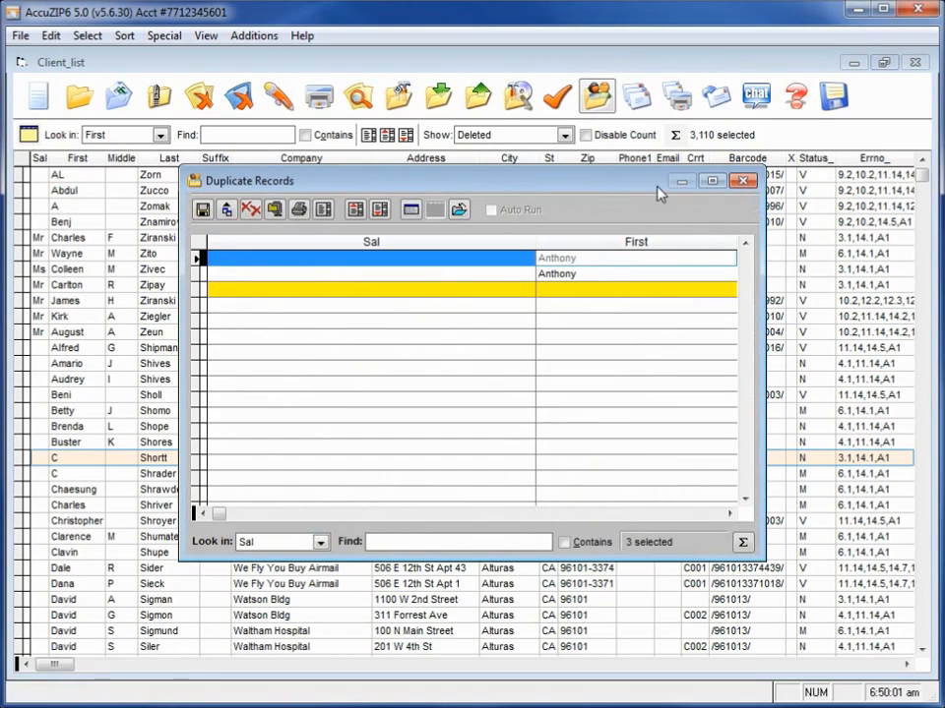
click(711, 180)
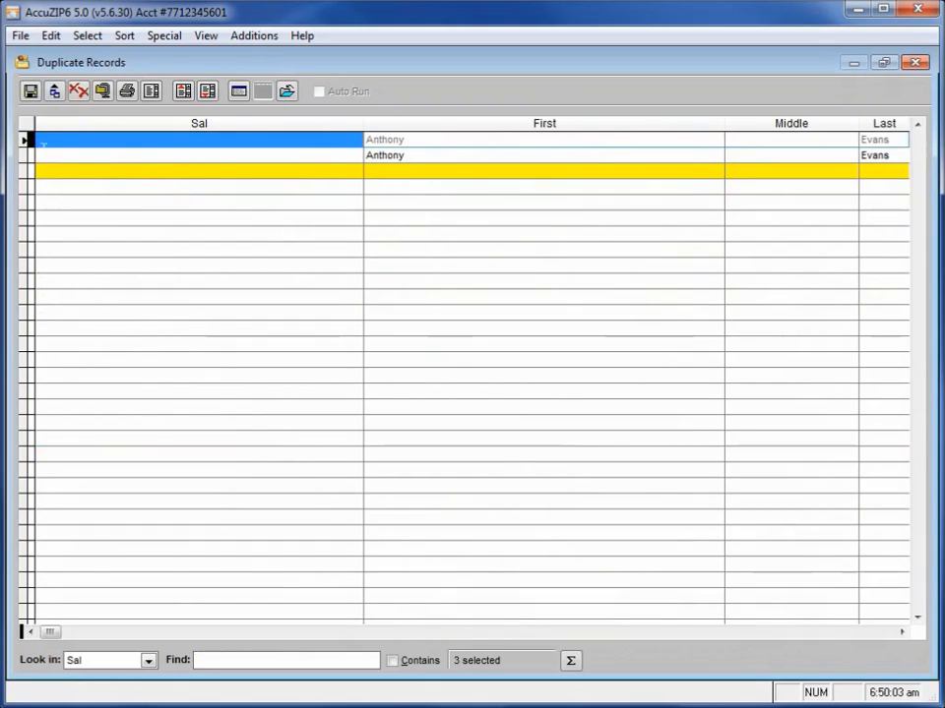
click(27, 124)
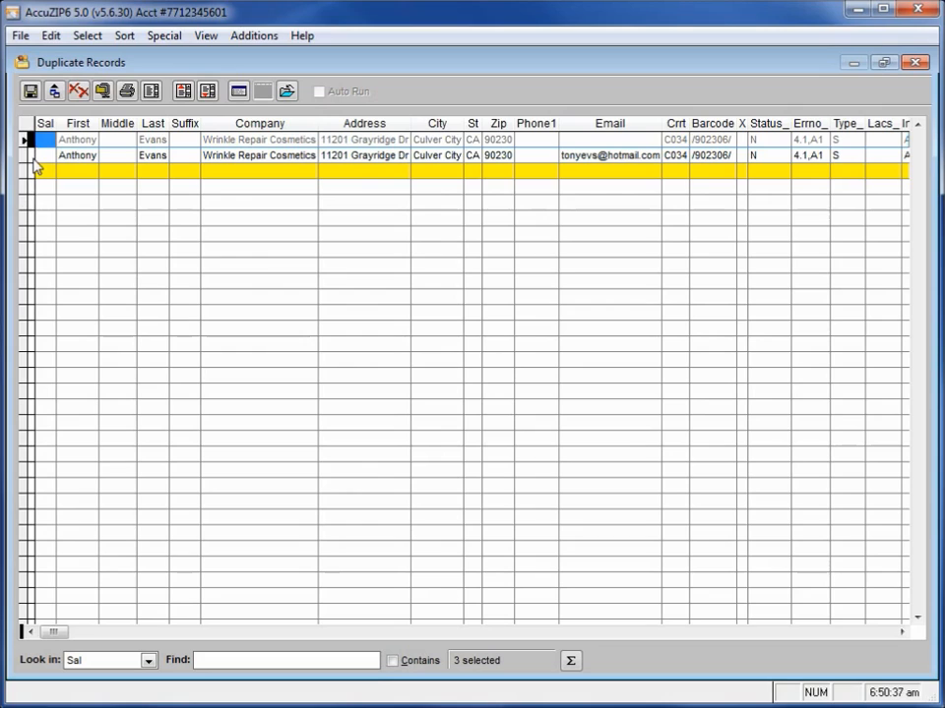
- Save the reviewed duplicate flags to the client list and filter the list to show only Deleted records
click(30, 91)
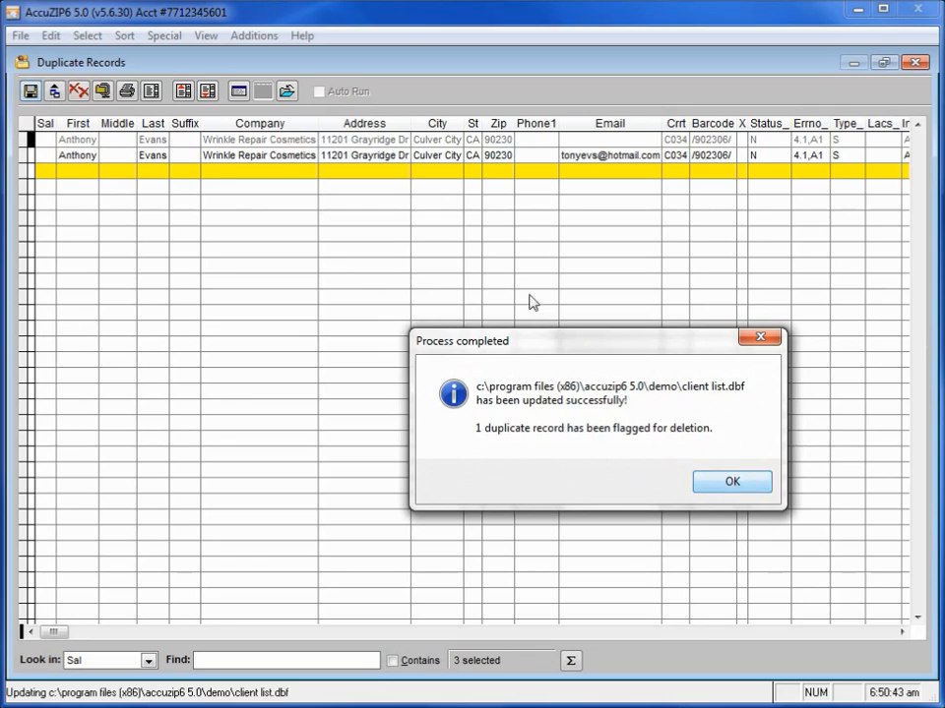
click(727, 486)
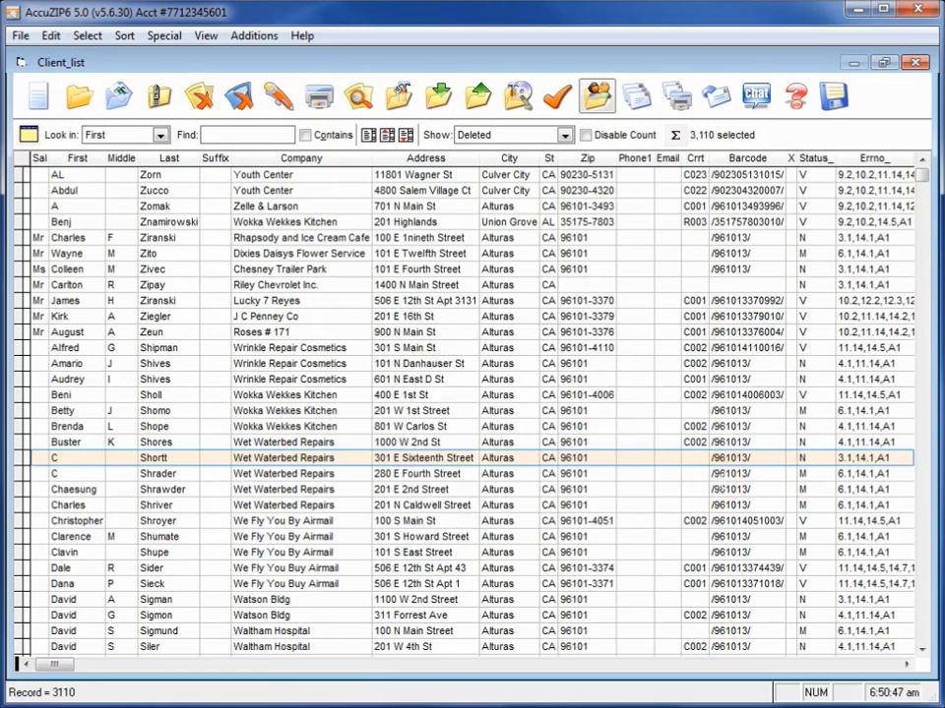
click(512, 135)
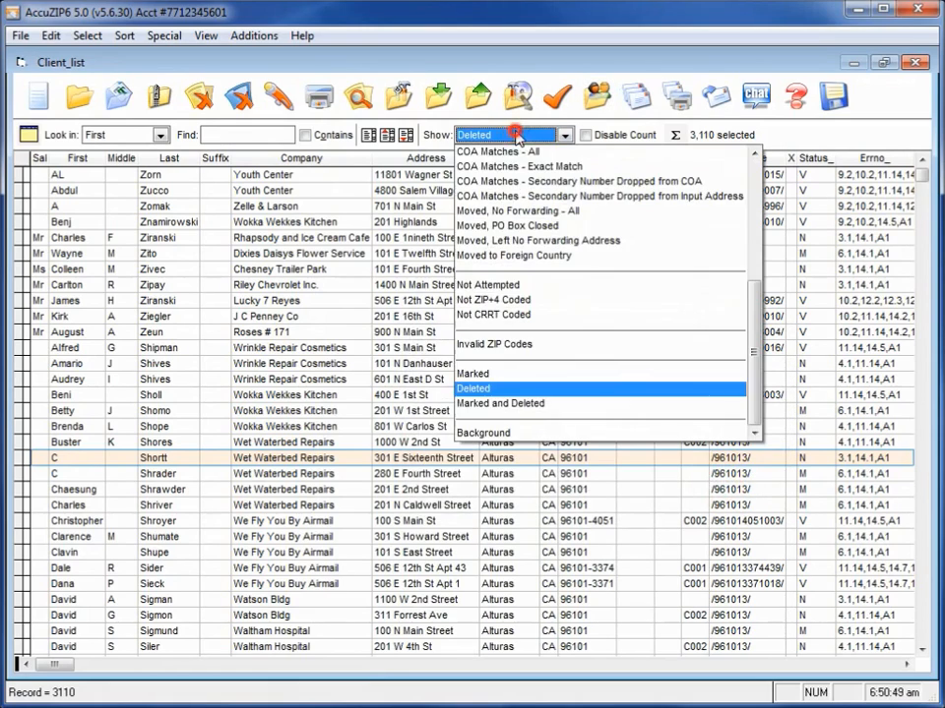
click(511, 390)
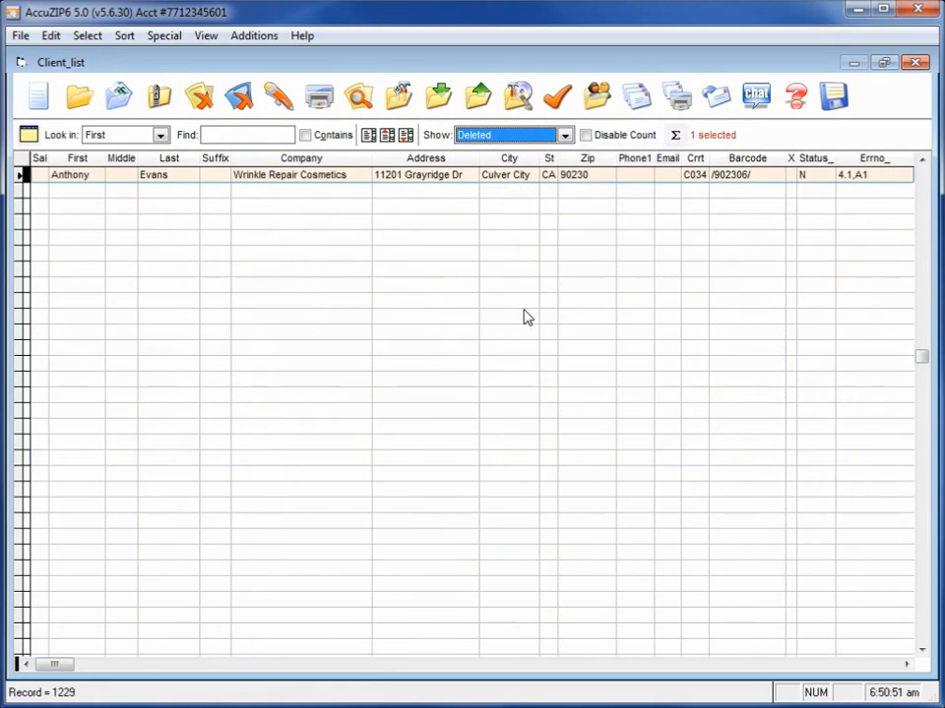